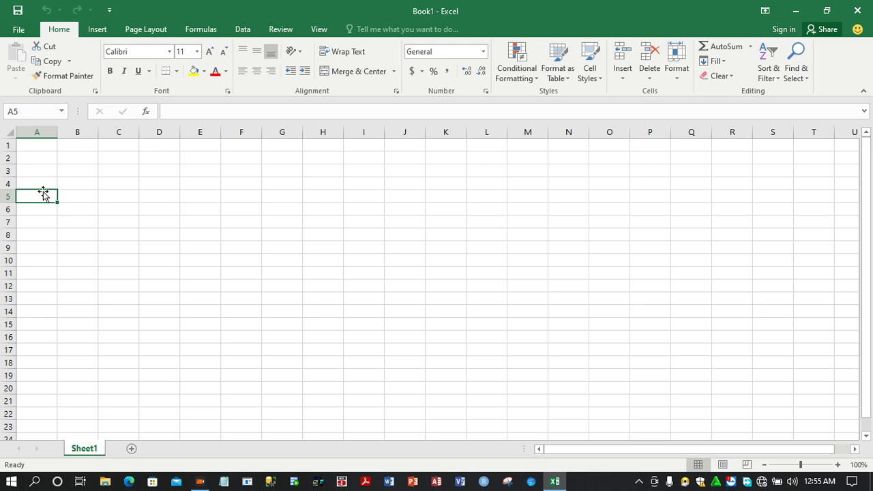
# Enter the column headers id, name and middle name across cells A1 to C1
pyautogui.click(45, 145)
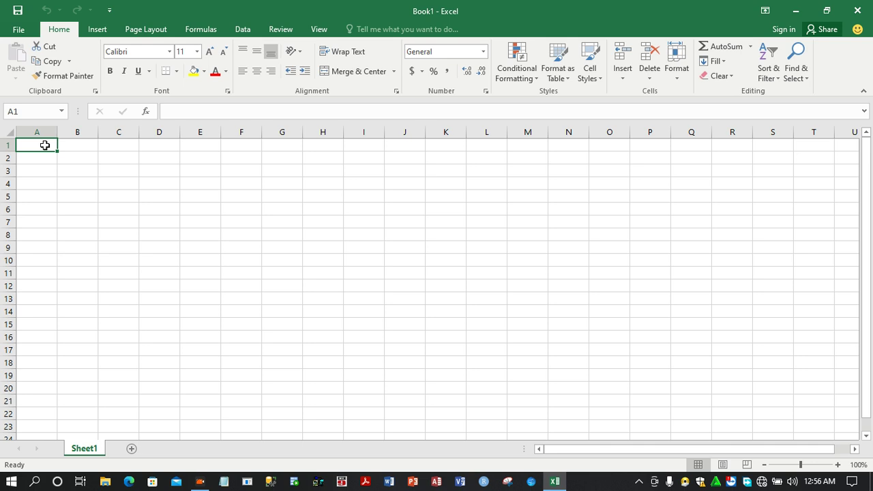
pyautogui.write('id')
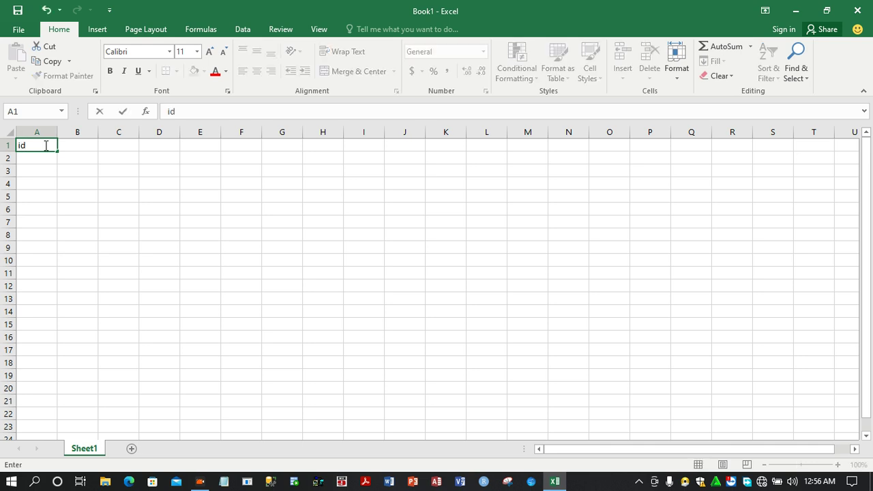
pyautogui.press('Tab')
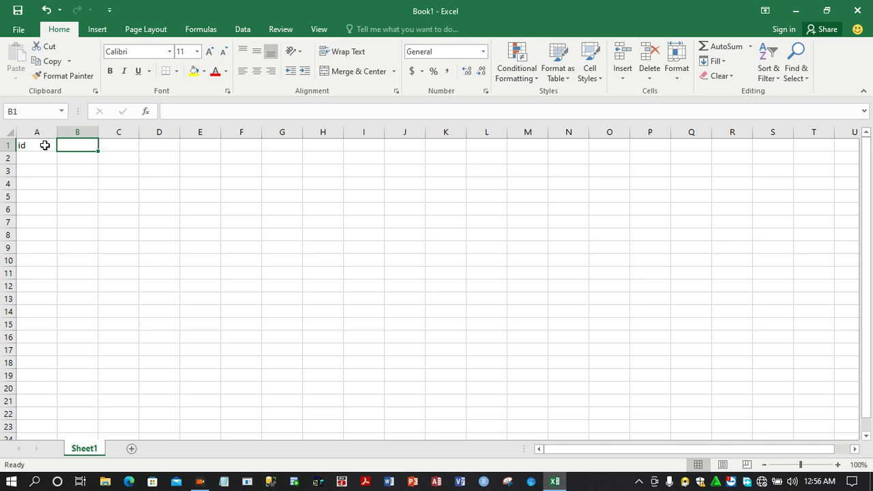
pyautogui.write('name')
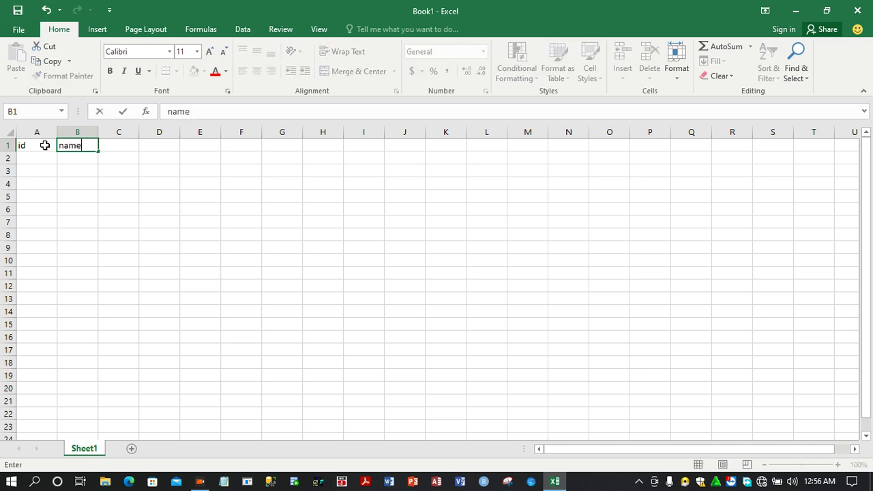
pyautogui.press('Tab')
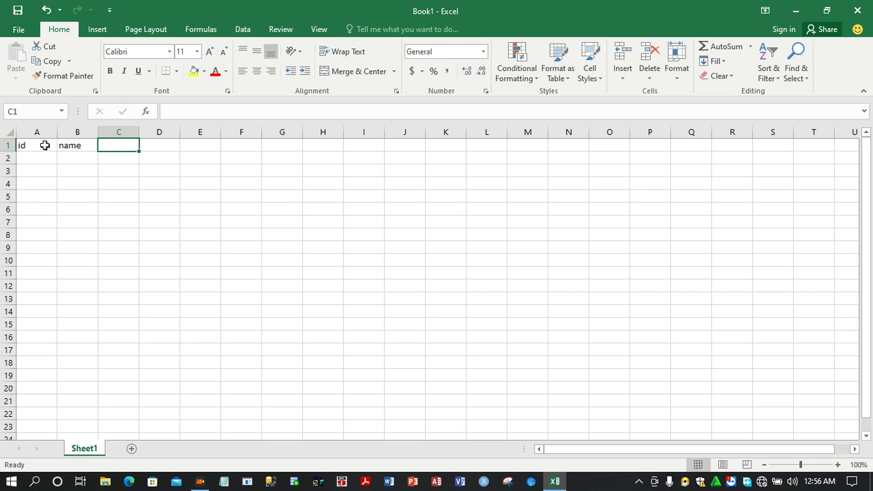
pyautogui.write('middle name')
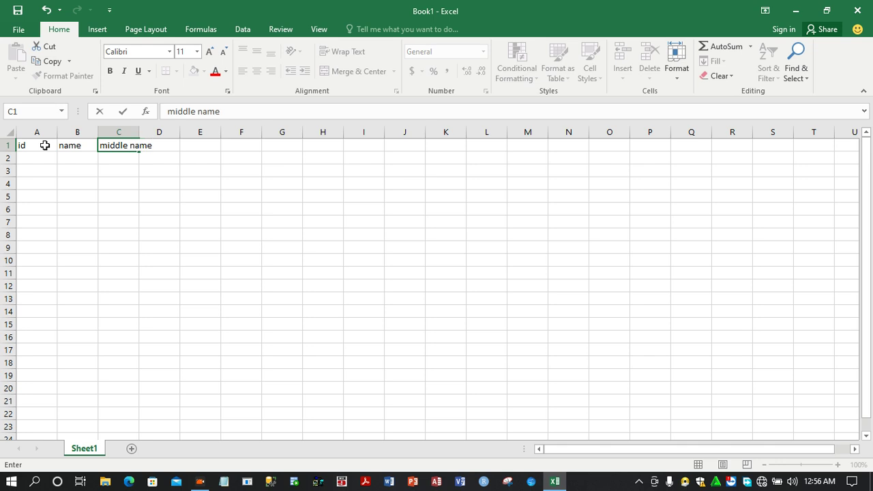
# Widen column C so the middle name header fits
pyautogui.click(79, 173)
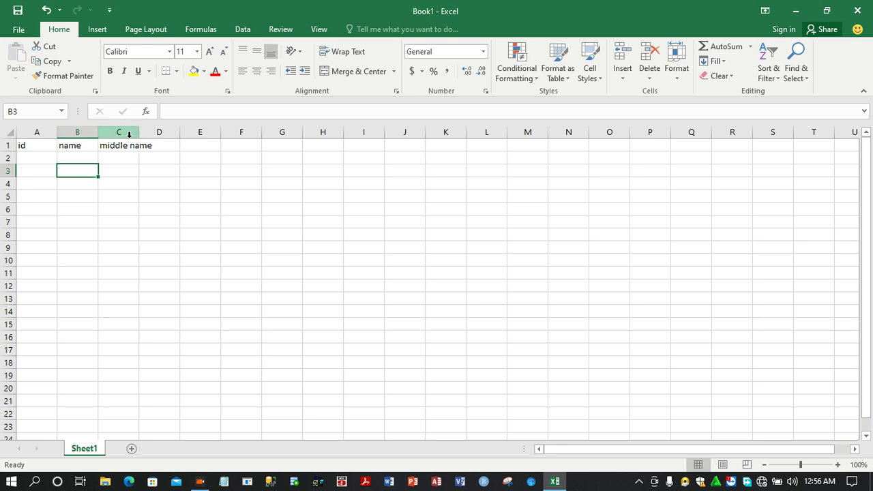
pyautogui.click(129, 147)
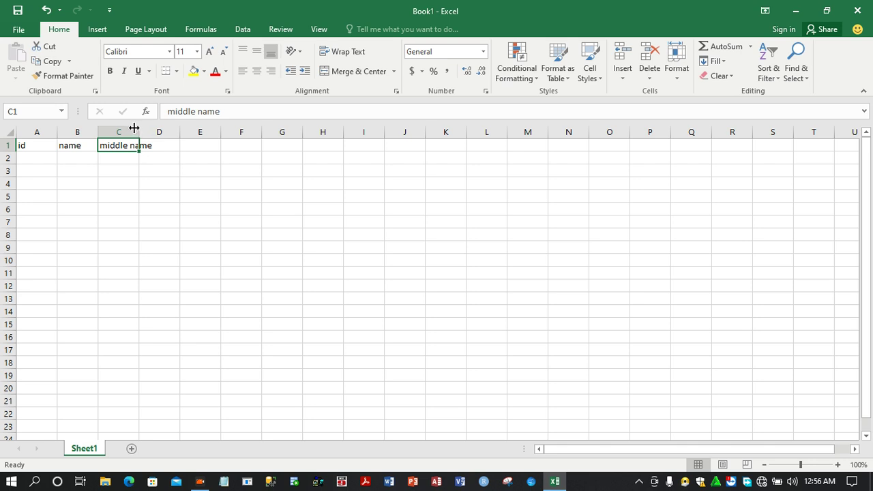
pyautogui.moveTo(140, 128); pyautogui.dragTo(164, 134)
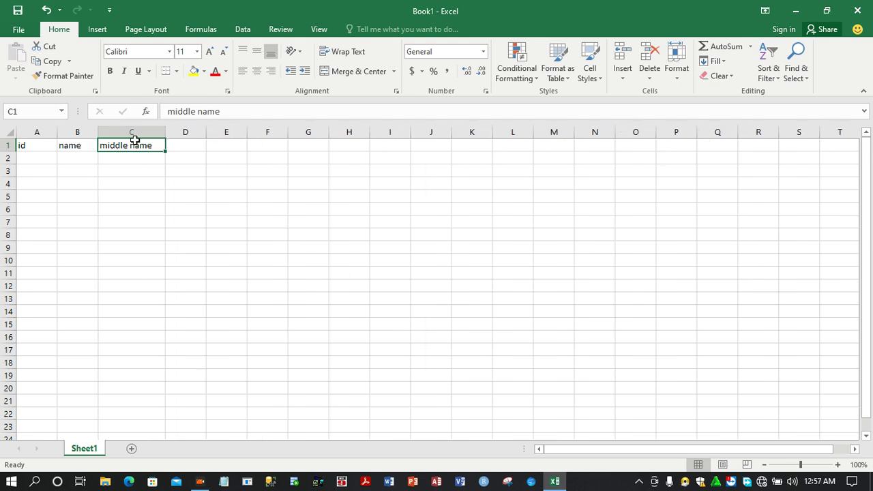
# Insert a blank column before the middle name column
pyautogui.click(118, 164)
pyautogui.click(133, 143)
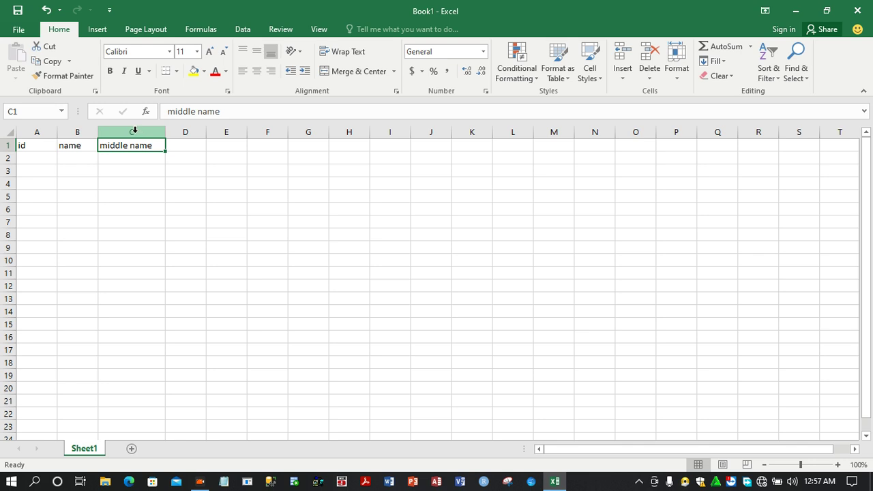
pyautogui.rightClick(135, 133)
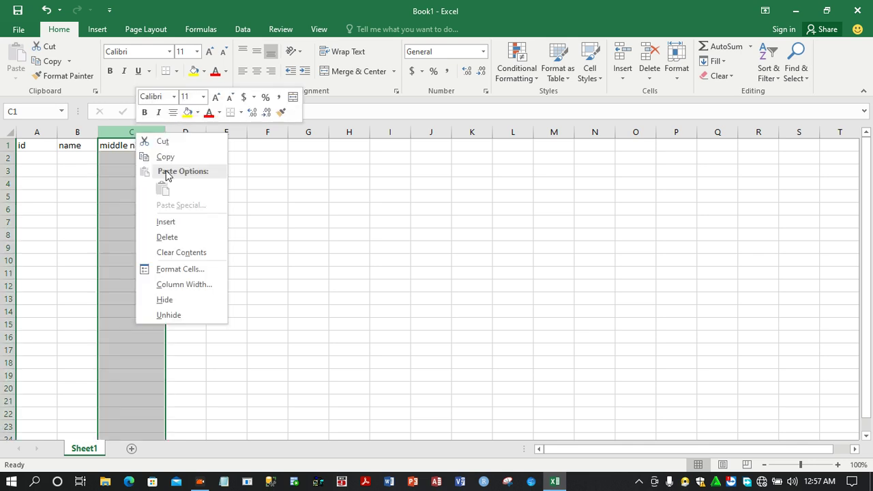
pyautogui.click(169, 225)
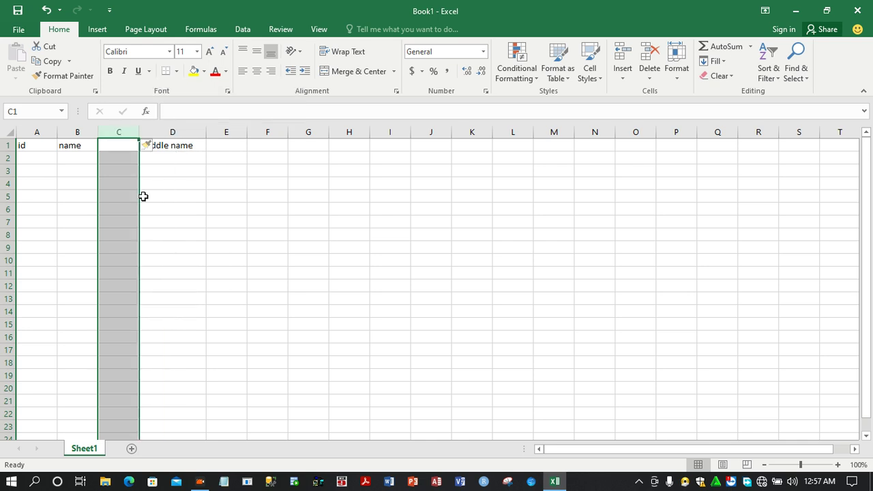
# Delete the newly inserted blank column C
pyautogui.click(133, 146)
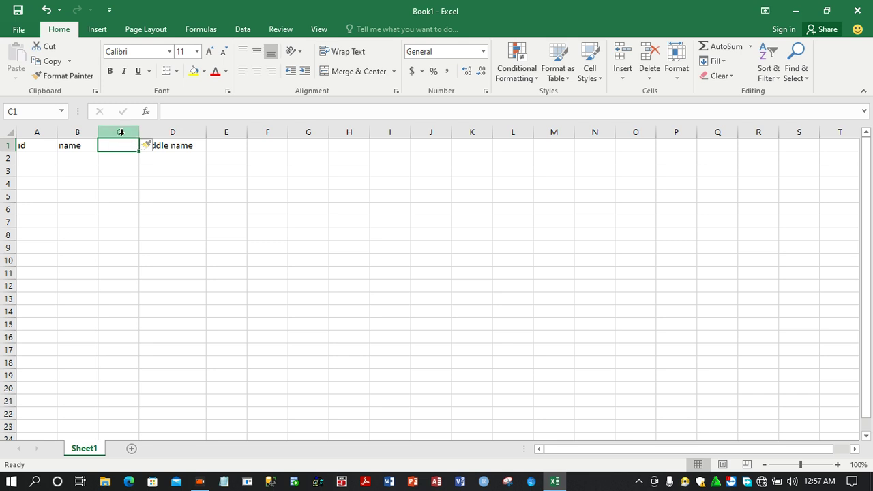
pyautogui.rightClick(121, 131)
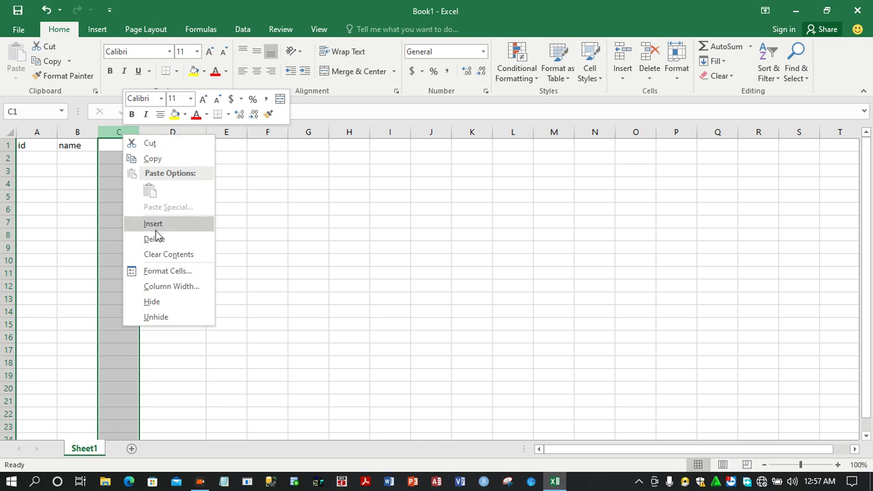
pyautogui.click(157, 238)
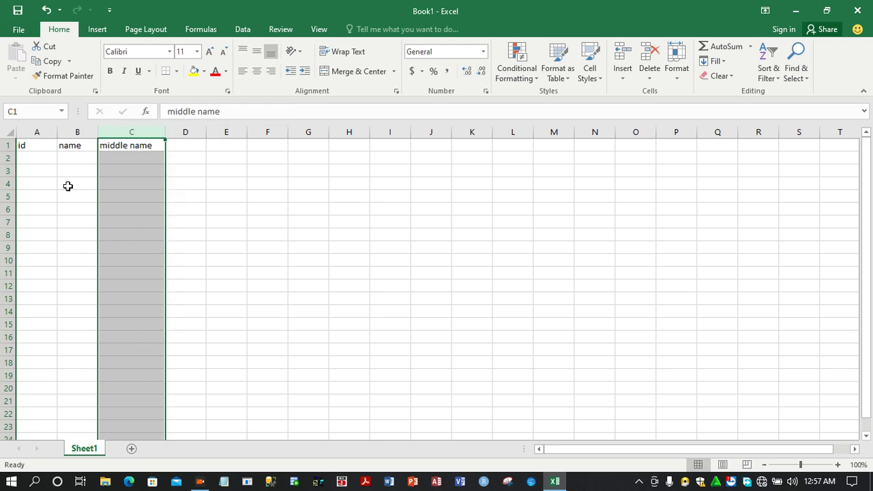
# Insert a blank row above the header row
pyautogui.click(29, 158)
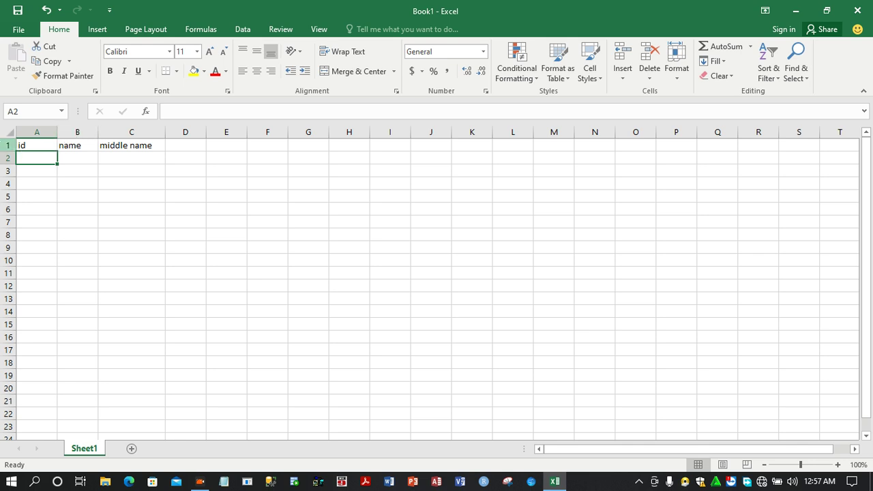
pyautogui.rightClick(8, 145)
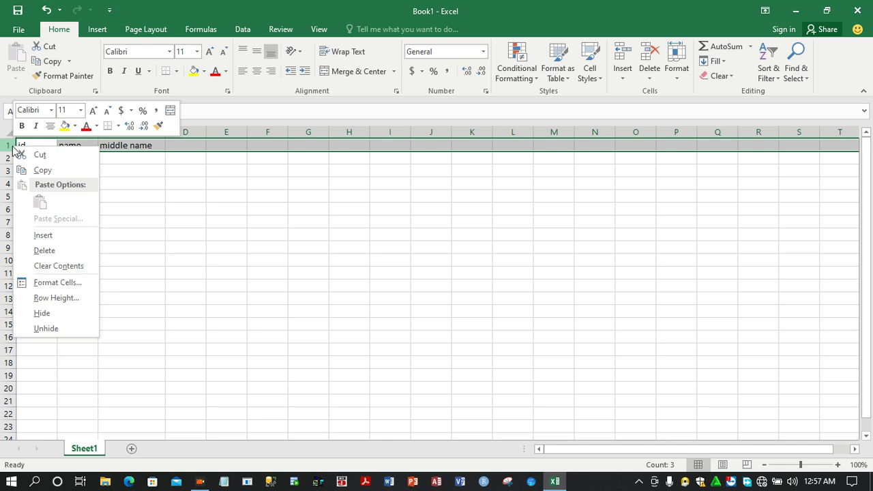
pyautogui.click(43, 236)
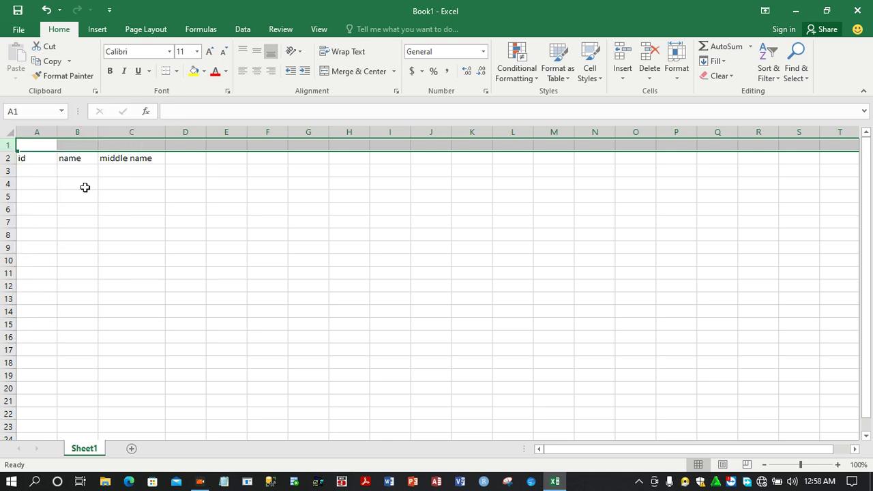
# Insert a second blank row above the headers
pyautogui.click(123, 134)
pyautogui.click(117, 147)
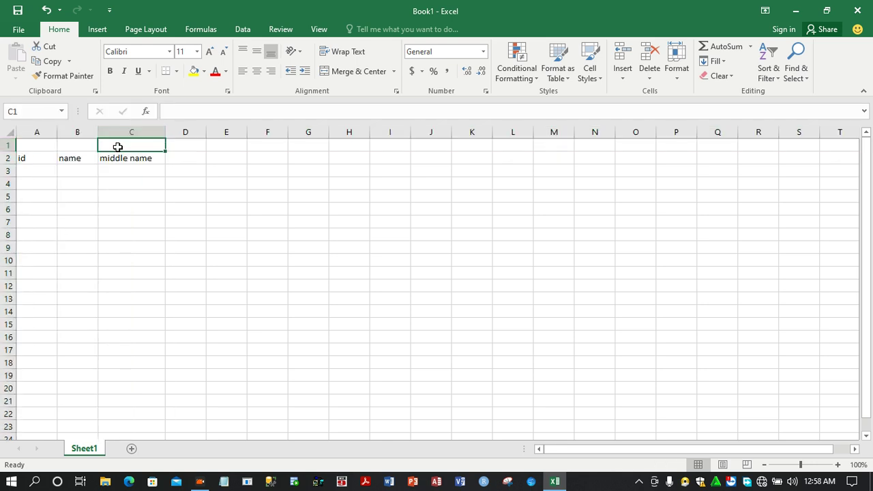
pyautogui.rightClick(8, 146)
pyautogui.click(51, 241)
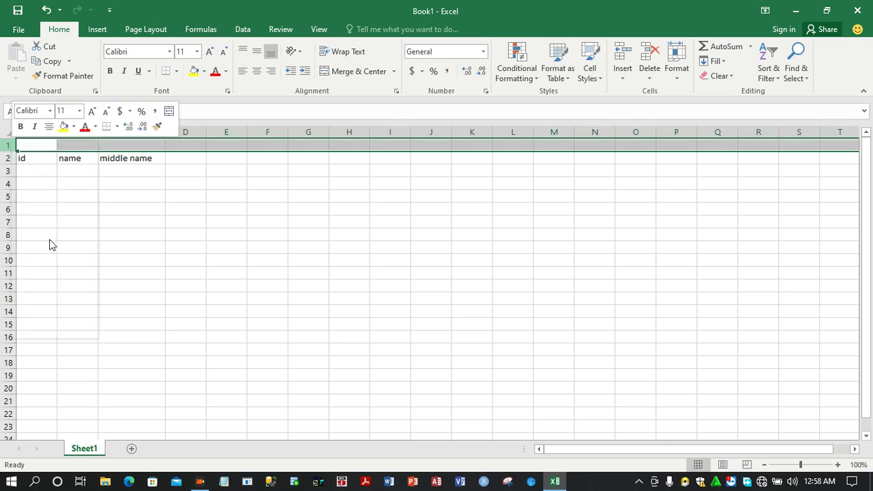
# Delete both blank rows so the headers return to row 1
pyautogui.rightClick(12, 146)
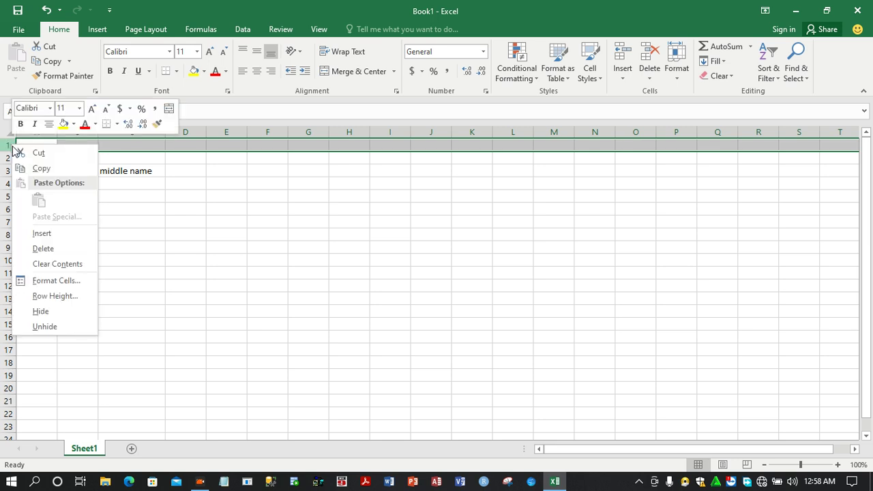
pyautogui.click(51, 249)
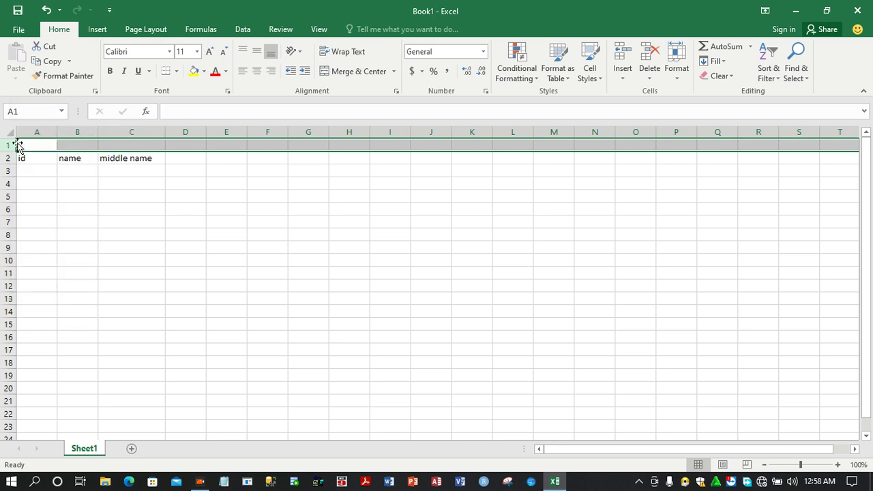
pyautogui.rightClick(13, 145)
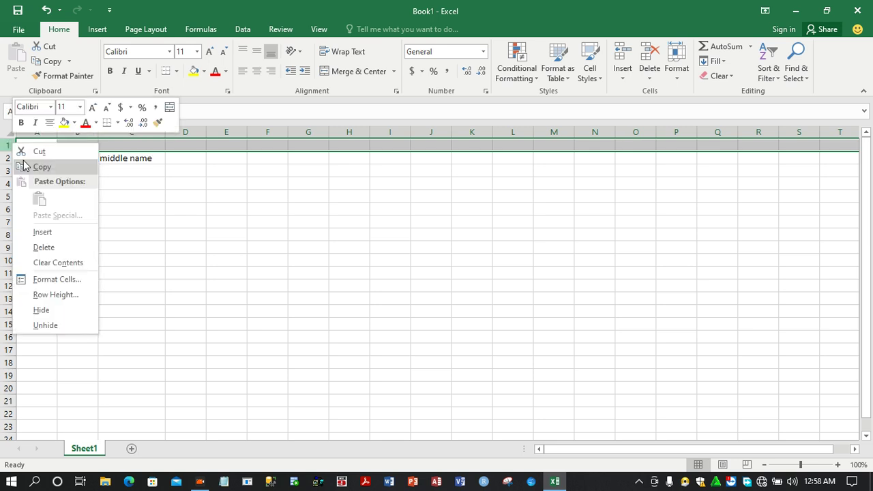
pyautogui.click(53, 249)
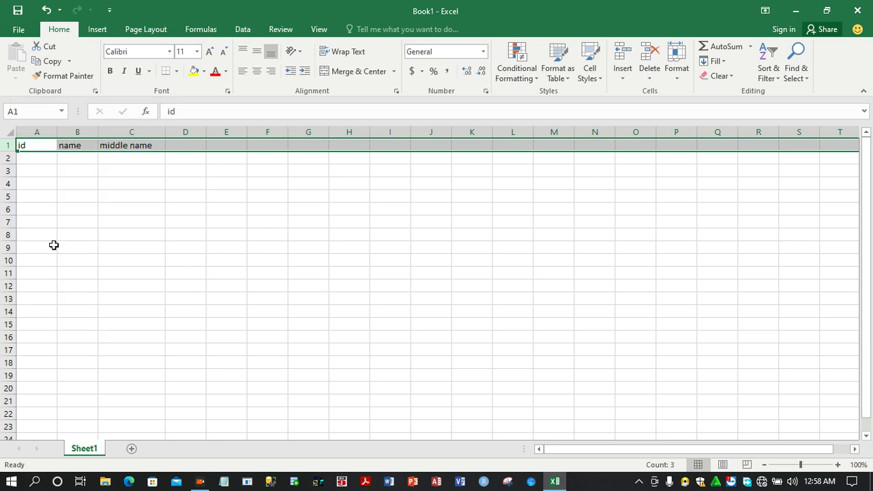
# Select the header cells A1 to C1 and make them bold
pyautogui.click(70, 161)
pyautogui.click(29, 145)
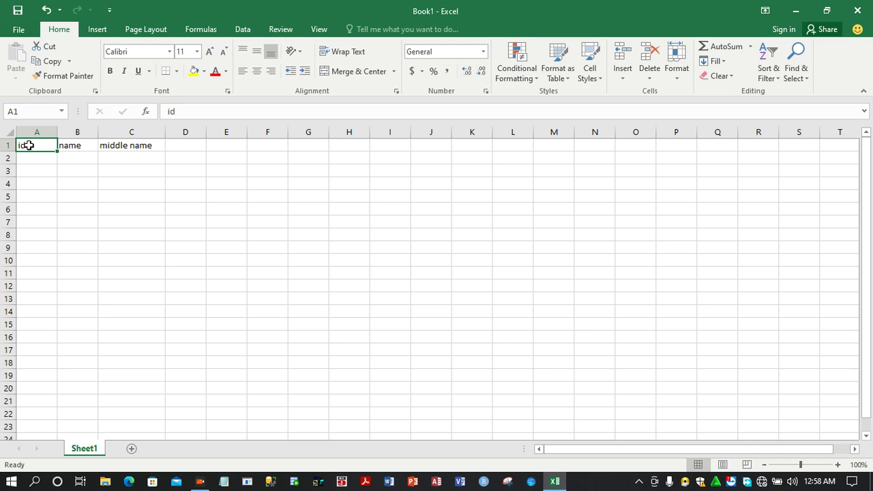
pyautogui.moveTo(35, 144); pyautogui.dragTo(117, 143)
pyautogui.click(62, 158)
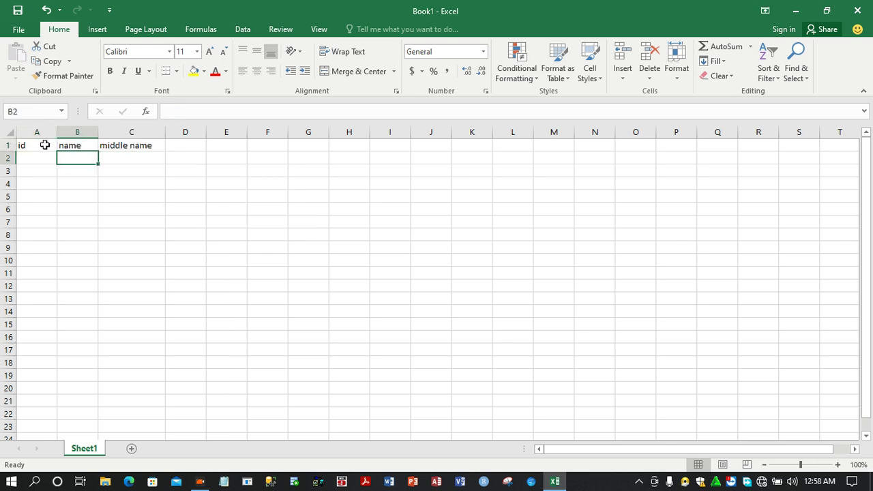
pyautogui.click(41, 144)
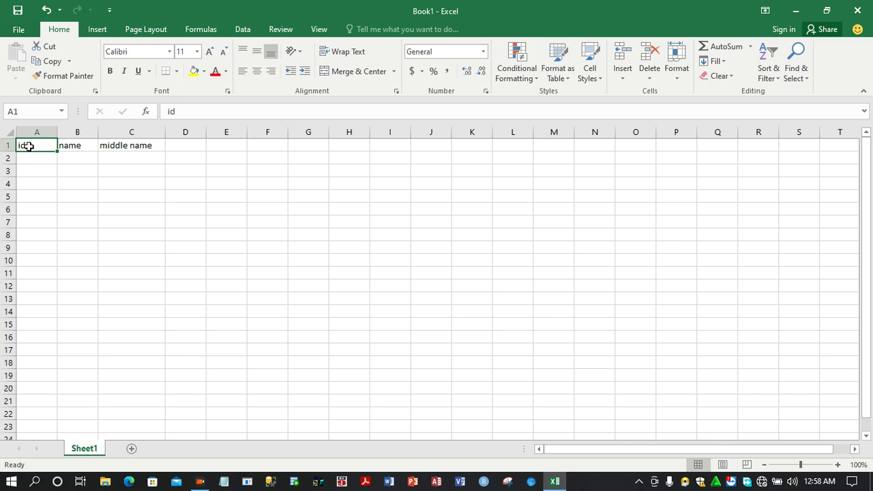
pyautogui.moveTo(30, 146); pyautogui.dragTo(134, 144)
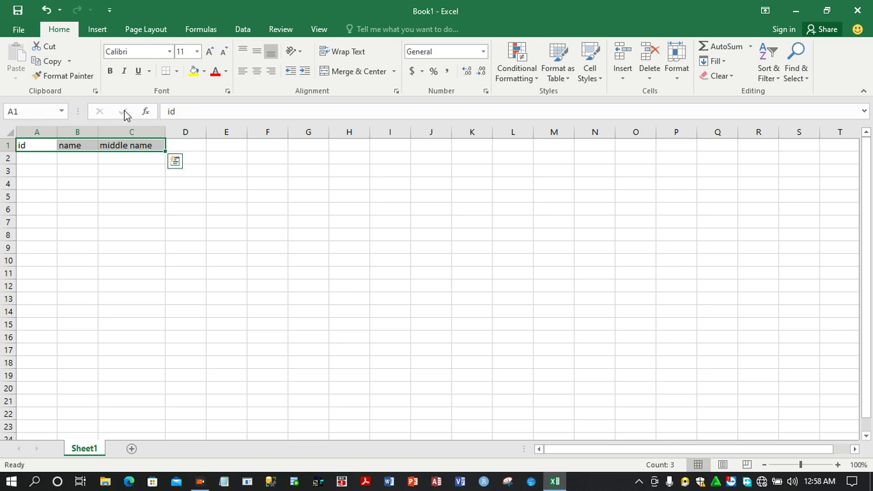
pyautogui.click(109, 73)
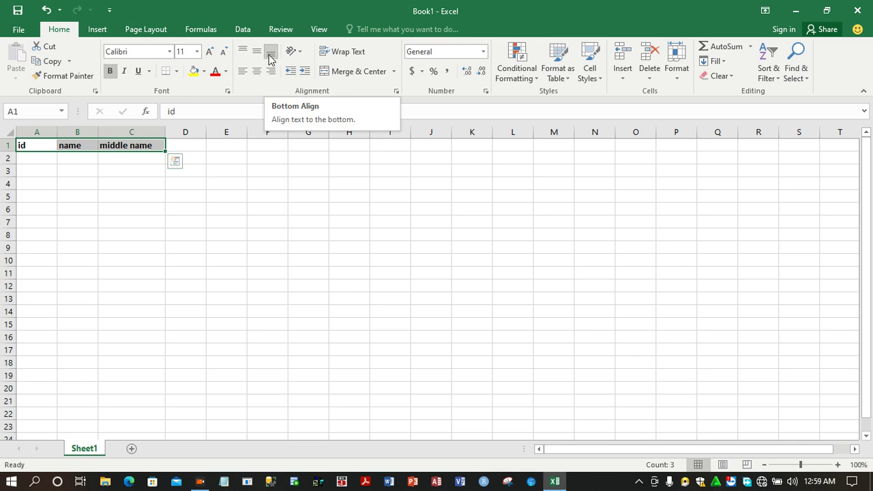
# Center the header text and change its font to Arial Black
pyautogui.click(258, 72)
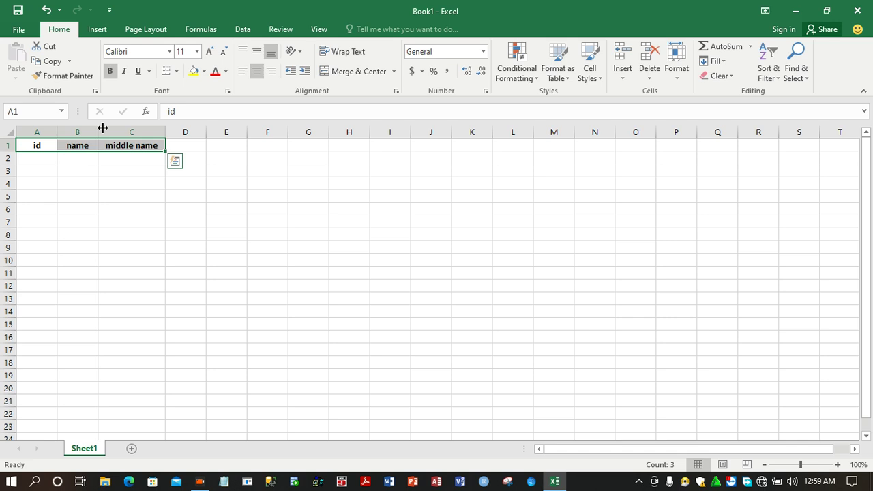
pyautogui.click(169, 53)
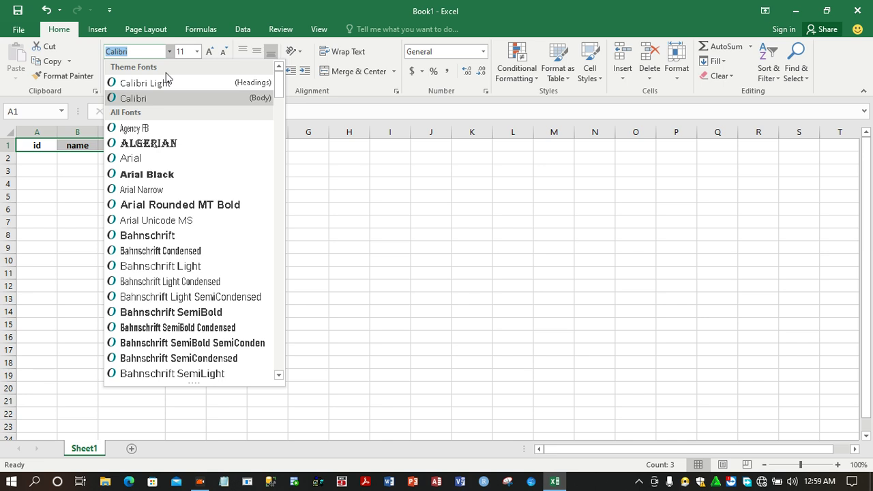
pyautogui.click(162, 176)
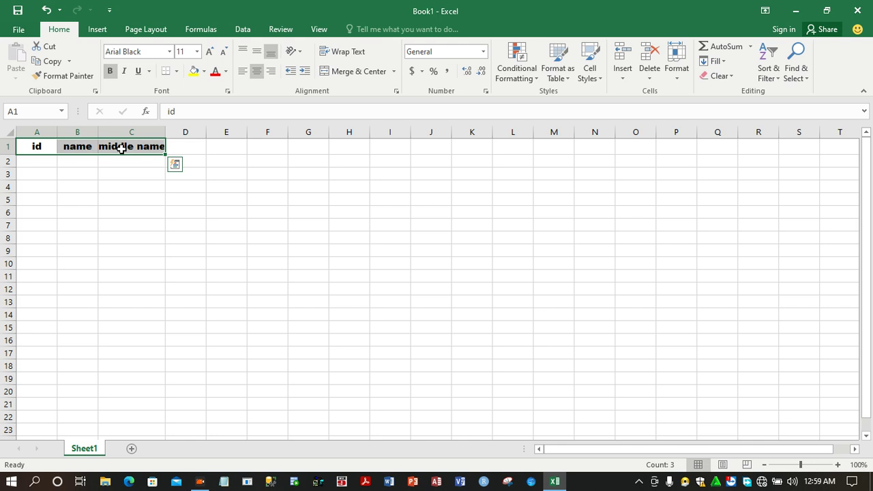
# Set the header font size to 14 and widen column C to fit middle name
pyautogui.click(197, 55)
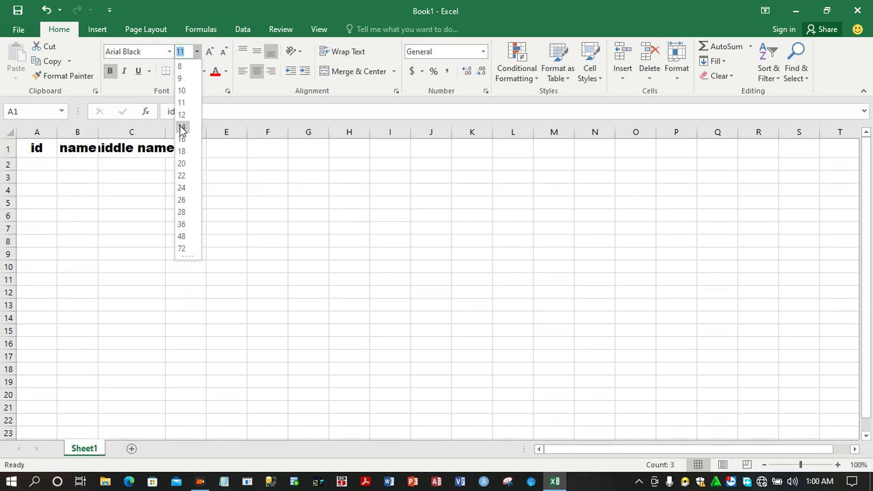
pyautogui.click(181, 127)
pyautogui.click(151, 149)
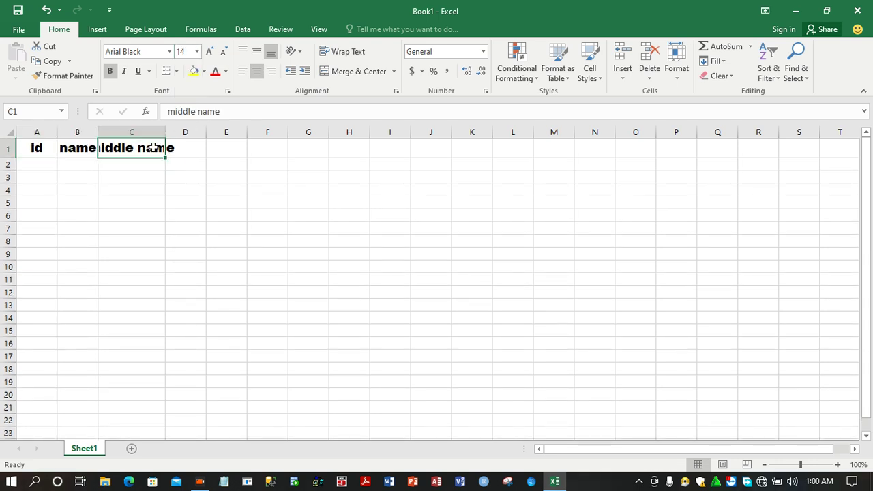
pyautogui.moveTo(168, 127); pyautogui.dragTo(204, 121)
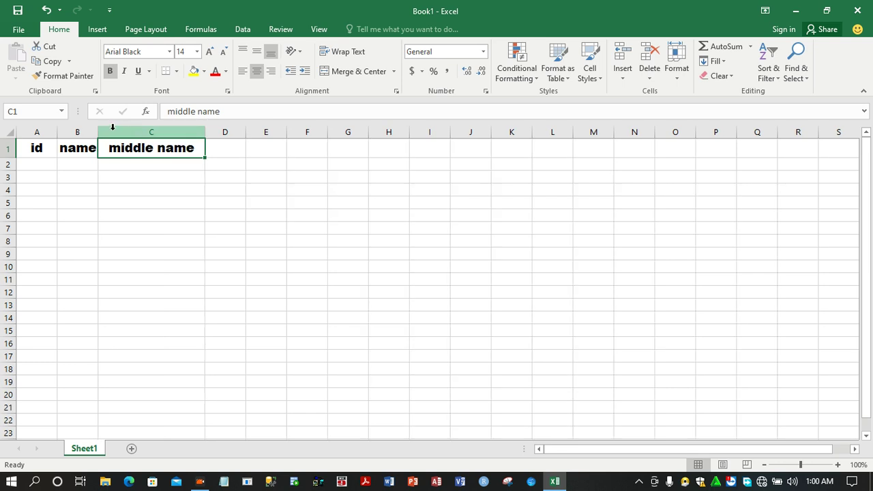
# Widen column B to fit its header and enter 1 as the first id in cell A2
pyautogui.moveTo(93, 132); pyautogui.dragTo(121, 129)
pyautogui.click(23, 162)
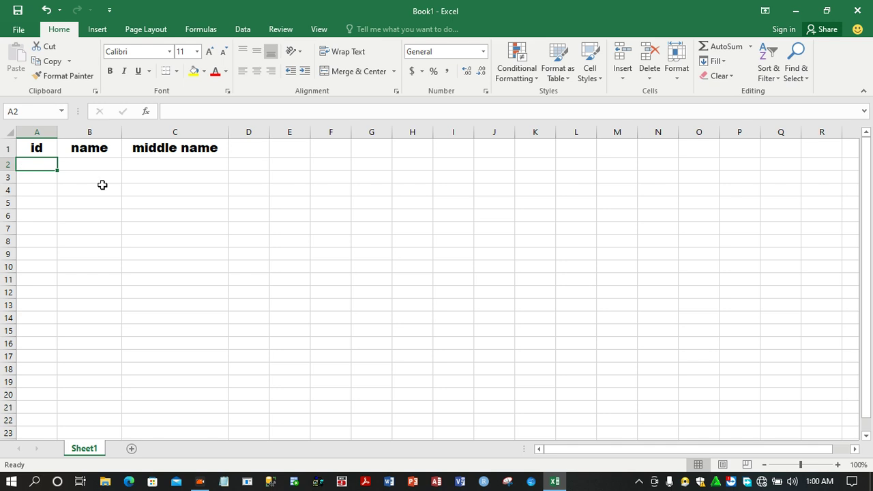
pyautogui.write('1')
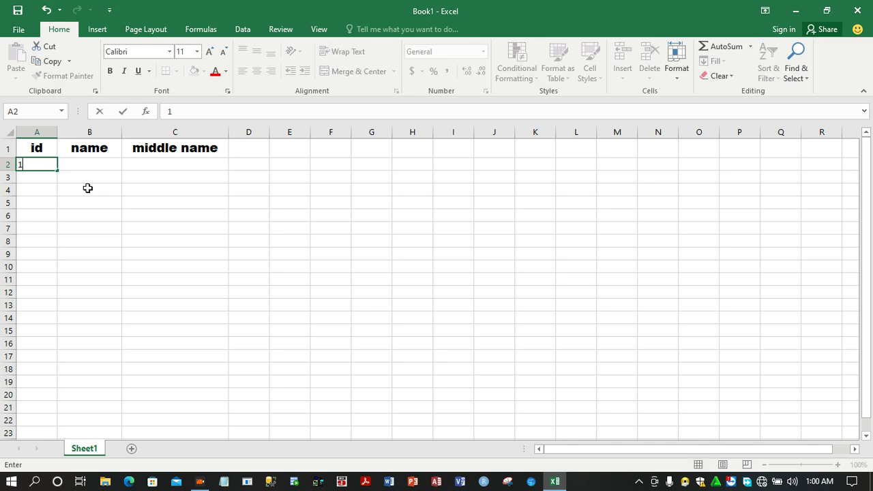
pyautogui.click(36, 177)
# Fill the id column from A2 down to A12 as a numbered series from 1 to 11
pyautogui.click(41, 162)
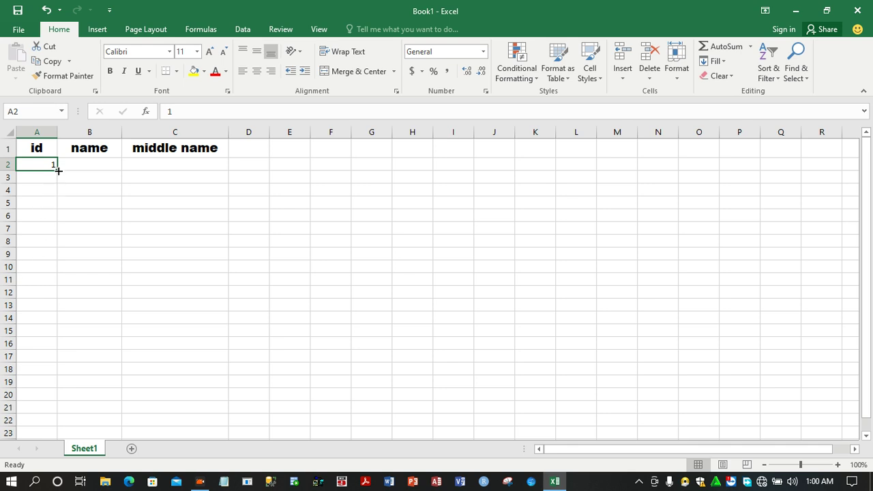
pyautogui.moveTo(58, 171); pyautogui.dragTo(45, 296)
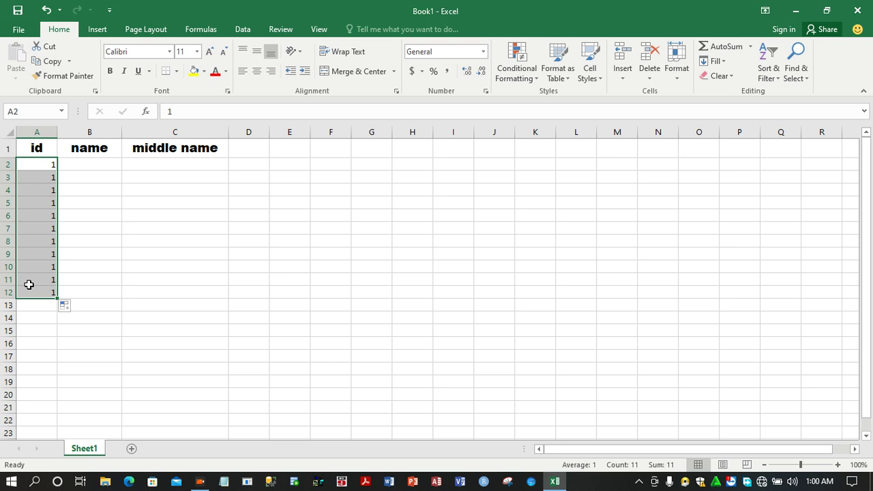
pyautogui.click(75, 309)
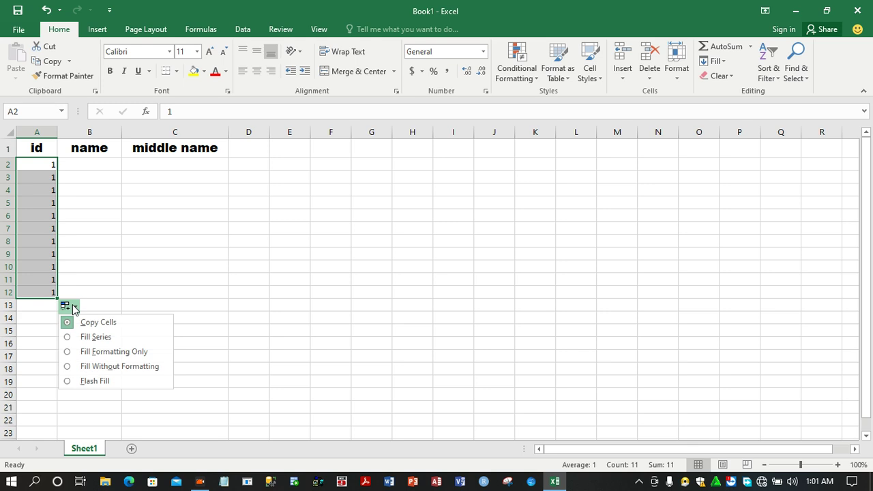
pyautogui.click(88, 338)
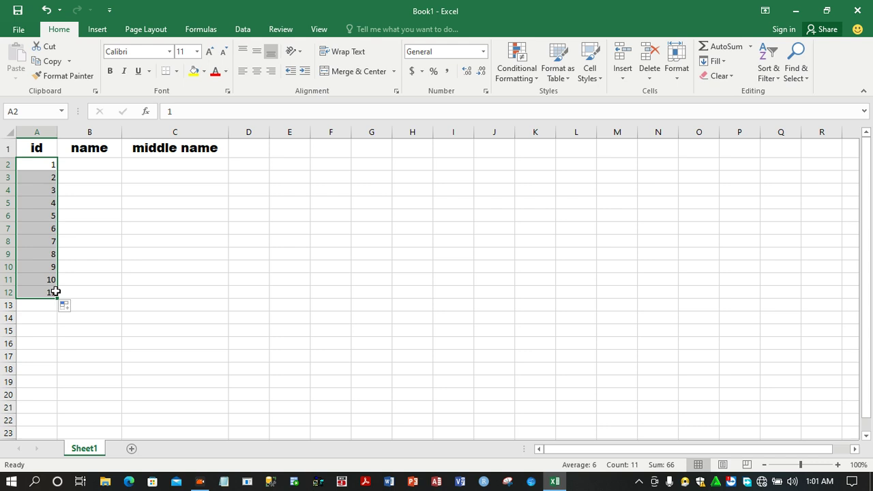
pyautogui.click(87, 187)
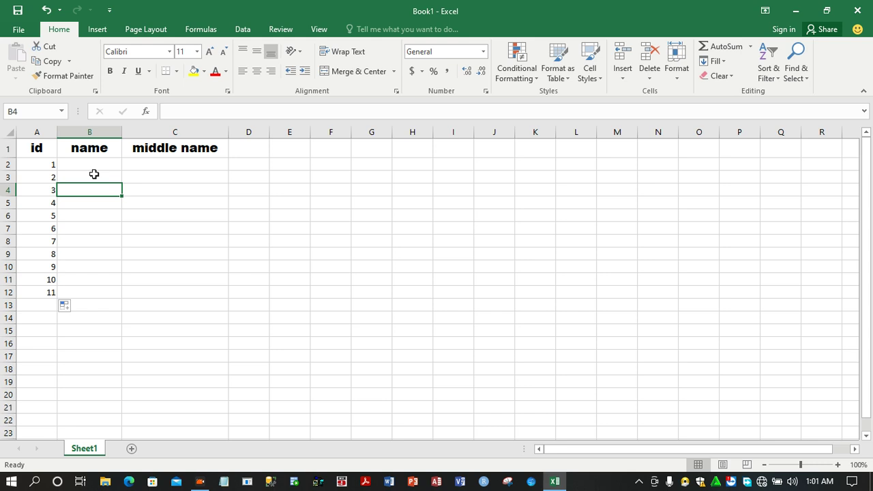
# Rename the worksheet as Example
pyautogui.rightClick(84, 453)
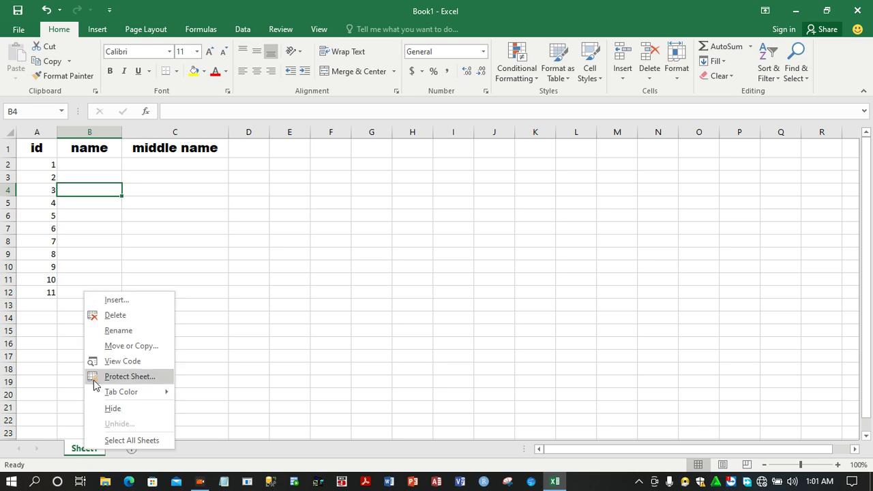
pyautogui.click(129, 333)
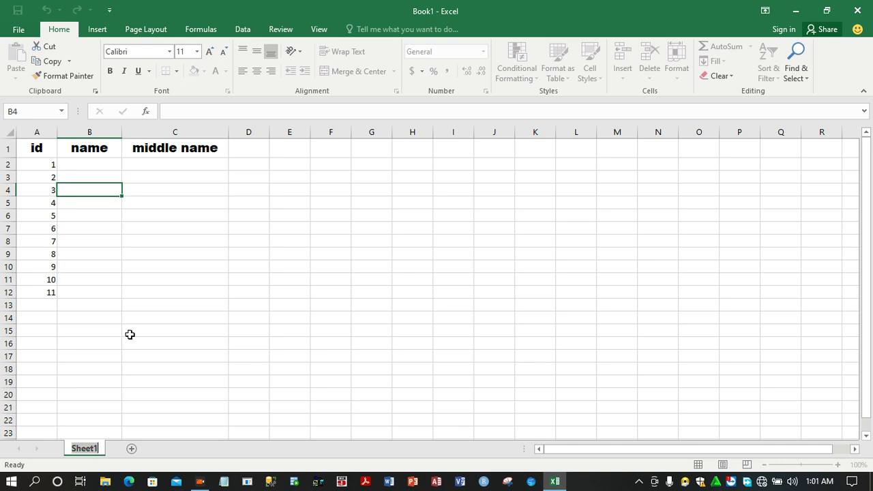
pyautogui.write('Example')
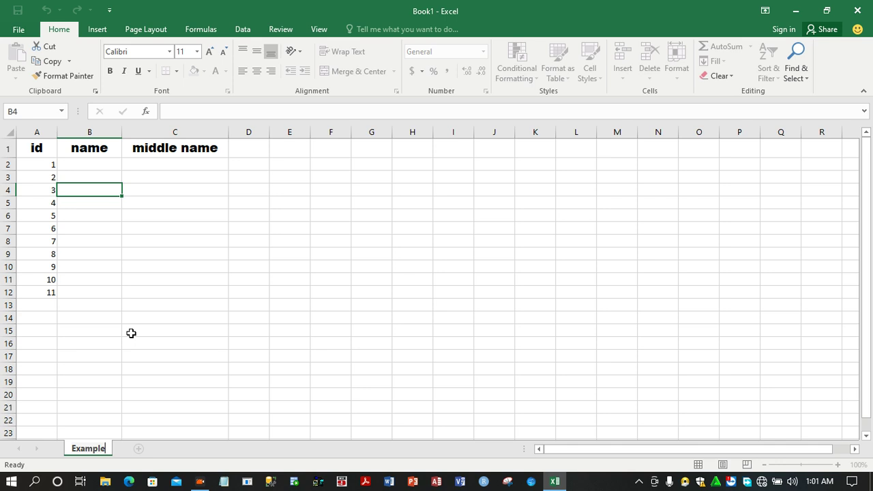
pyautogui.press('Return')
pyautogui.click(126, 317)
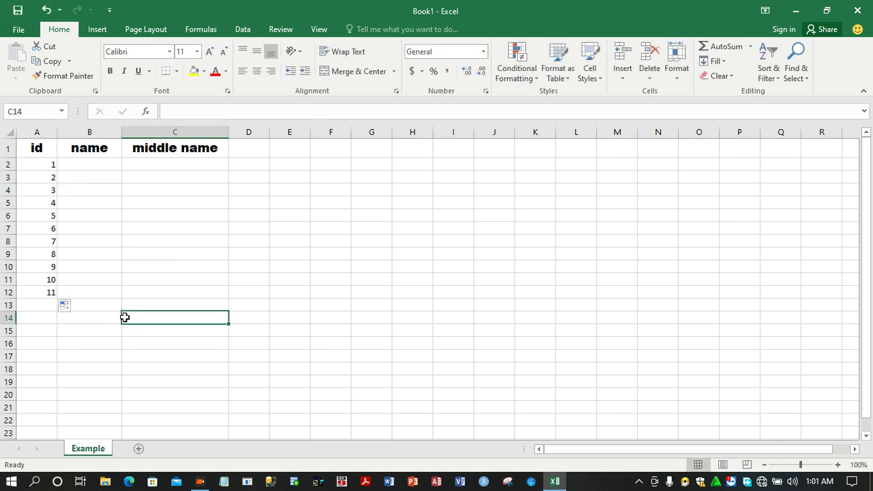